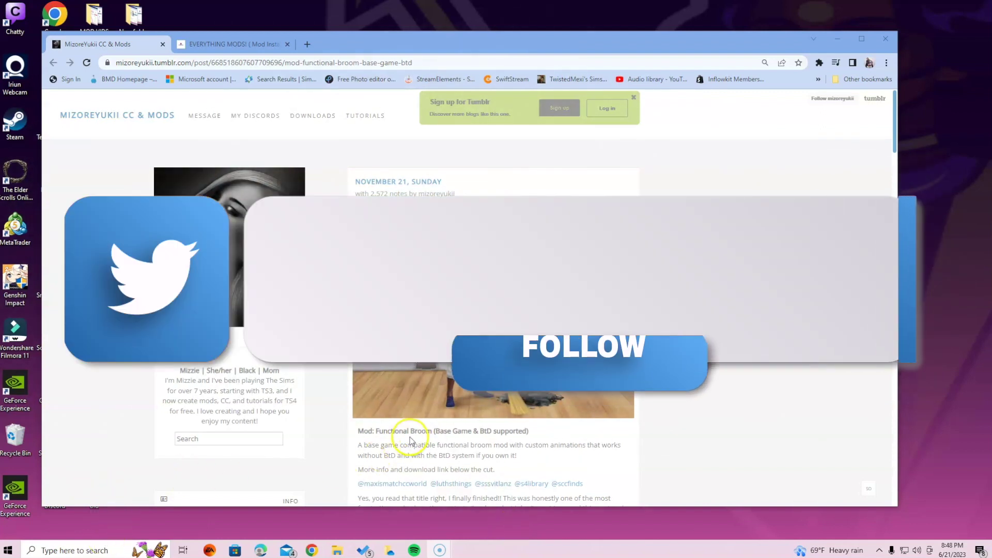
# - Switch to the Simplicitysim EVERYTHING MODS! (Mod Installation Course) product page, priced $29.99 USD
pyautogui.scroll(-5, 408, 435)
pyautogui.scroll(-6, 409, 436)
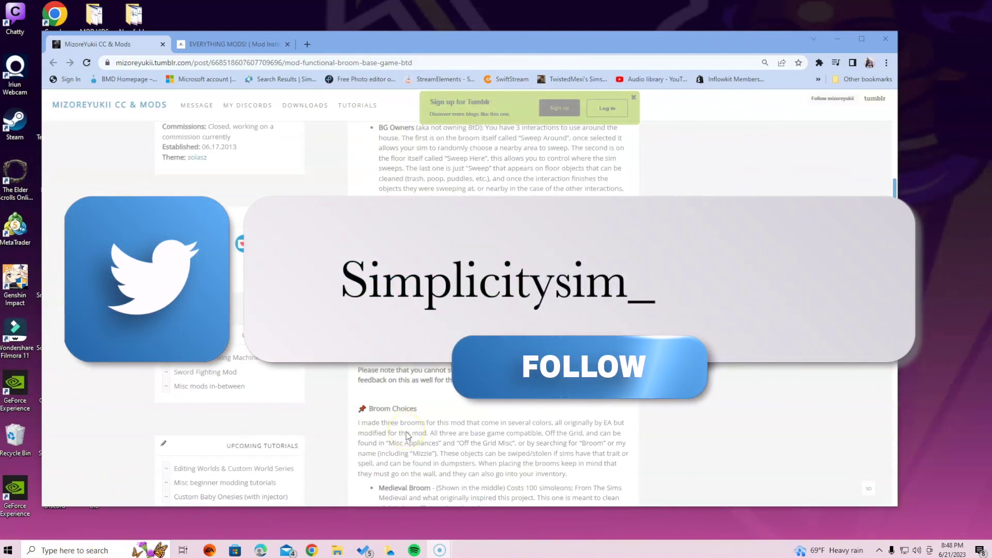
pyautogui.scroll(-10, 411, 436)
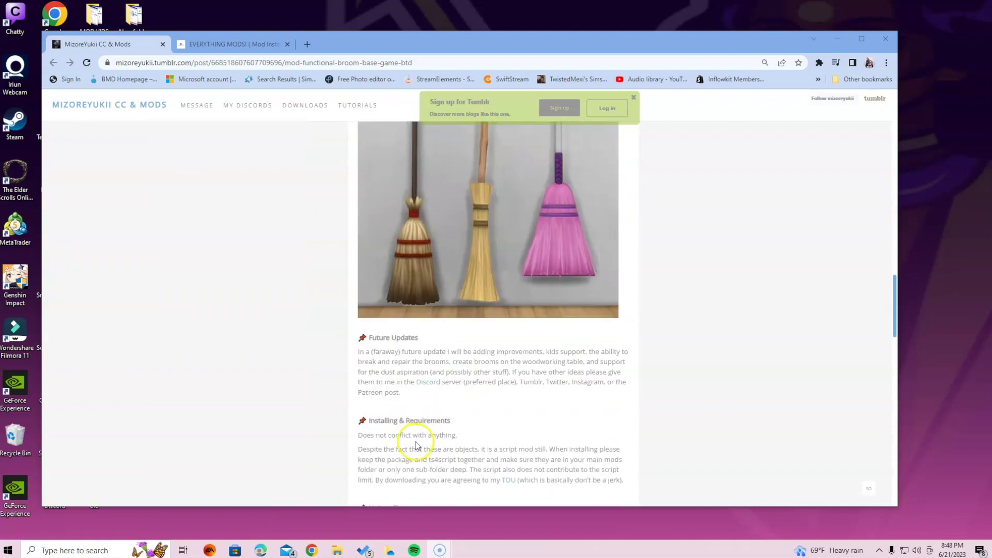
pyautogui.scroll(-5, 416, 442)
pyautogui.scroll(-5, 416, 439)
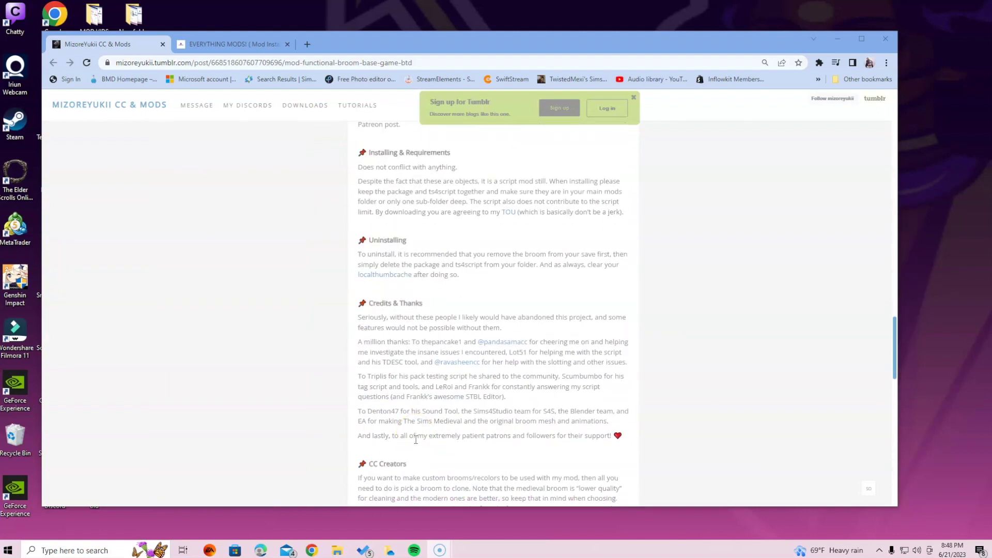
pyautogui.scroll(4, 417, 440)
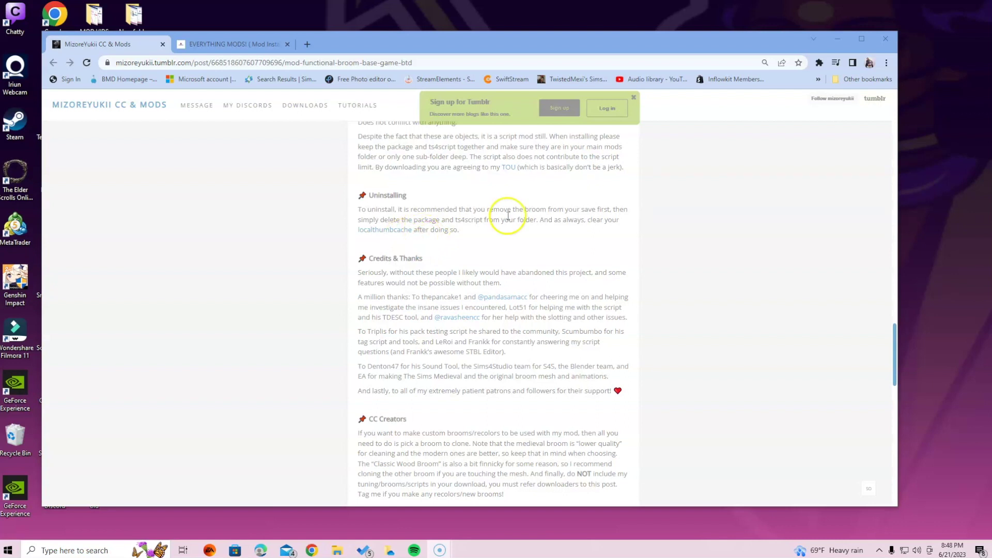
pyautogui.scroll(15, 501, 287)
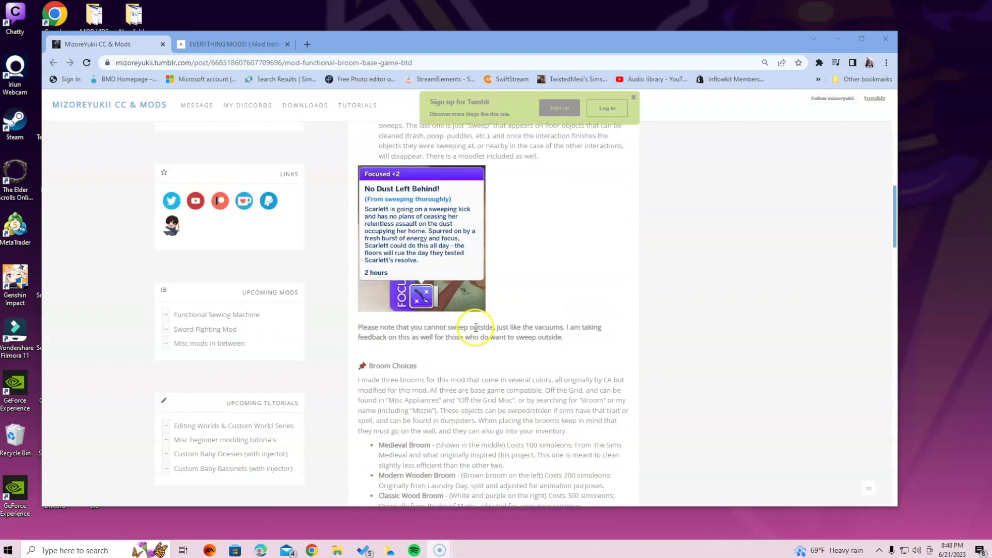
pyautogui.scroll(12, 475, 327)
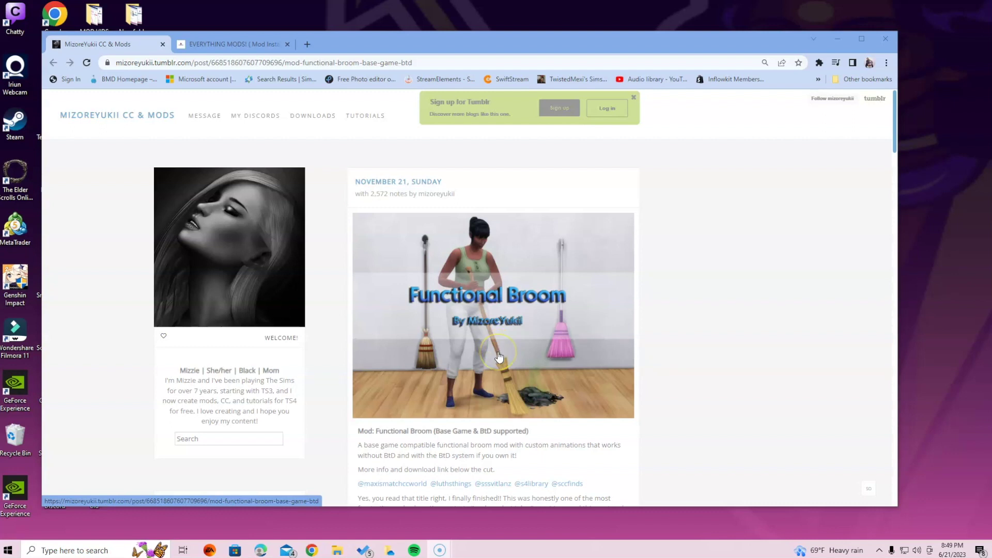
pyautogui.click(230, 44)
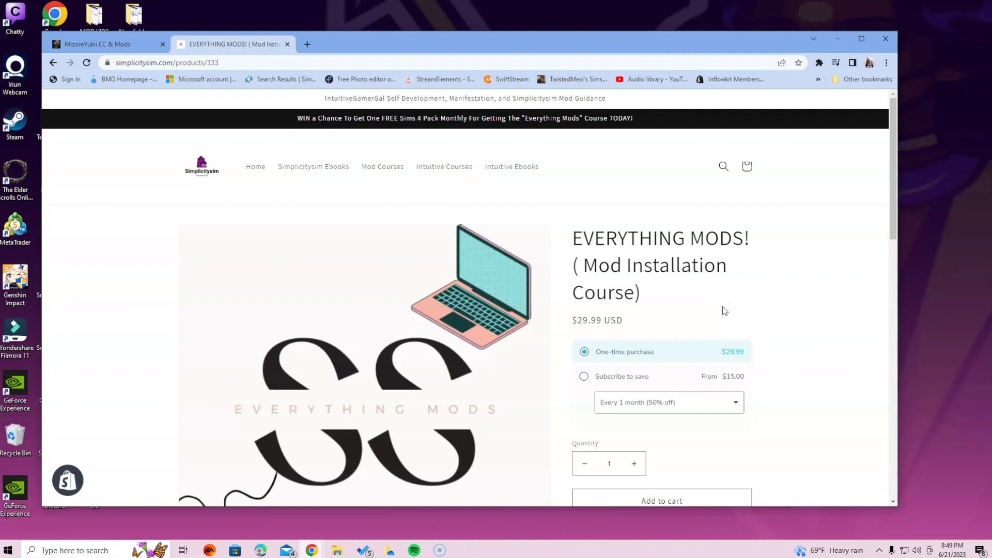
# - Return to the Functional Broom post and scroll down to its FunctionalBroom and HistoryOverride download files
pyautogui.click(75, 47)
pyautogui.scroll(-5, 656, 311)
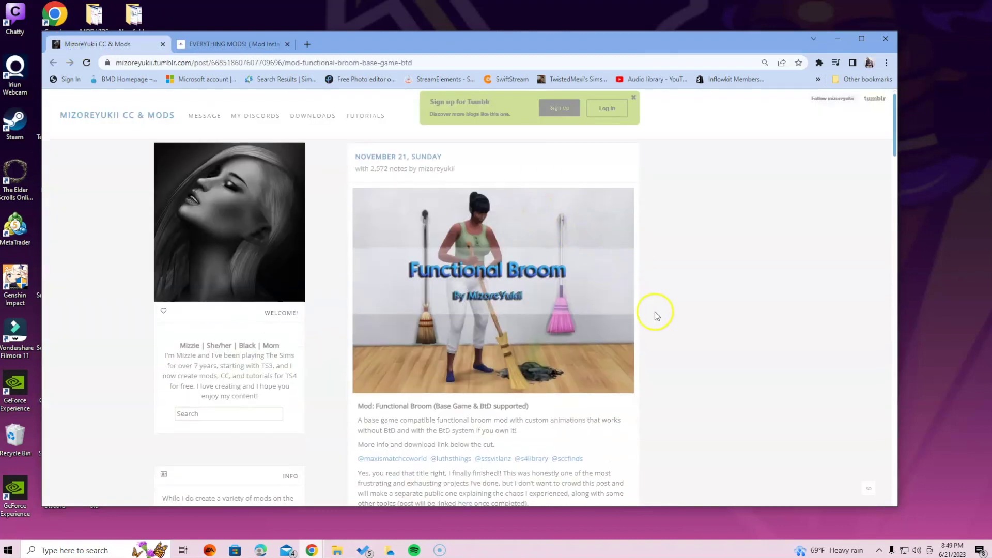
pyautogui.scroll(-15, 673, 316)
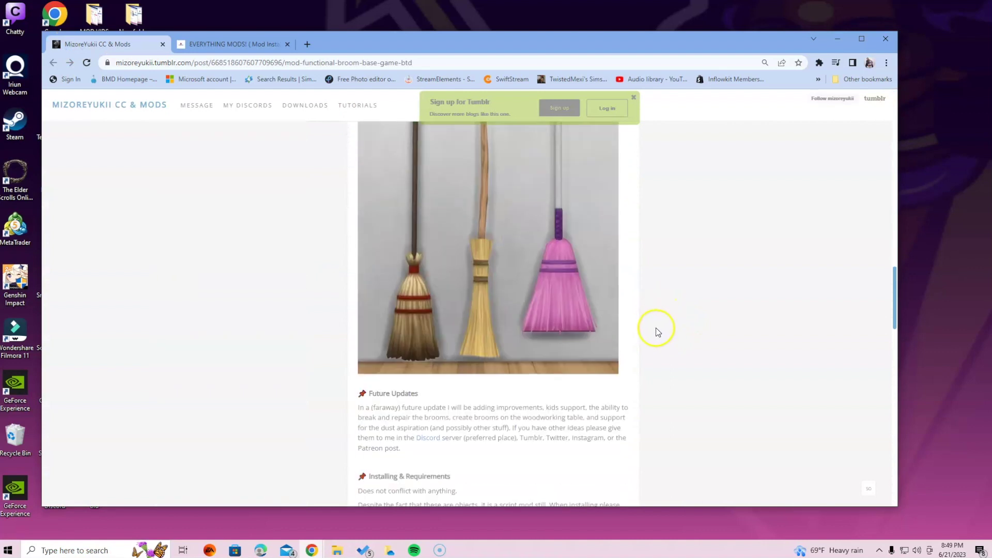
pyautogui.scroll(-5, 652, 329)
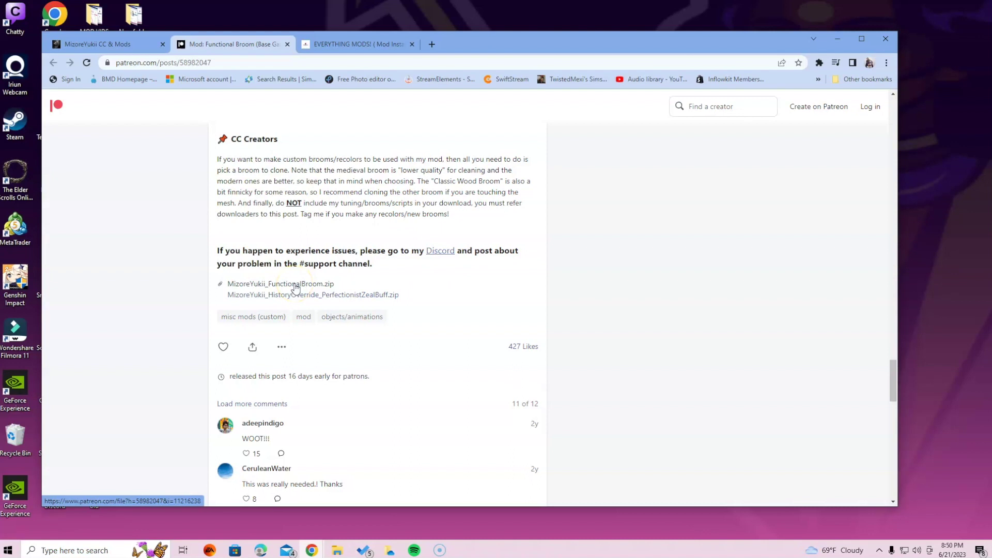
# - Save MizoreYukii_FunctionalBroom.zip and MizoreYukii_HistoryOverride_PerfectionistZealBuff.zip into the Downloads folder
pyautogui.click(296, 288)
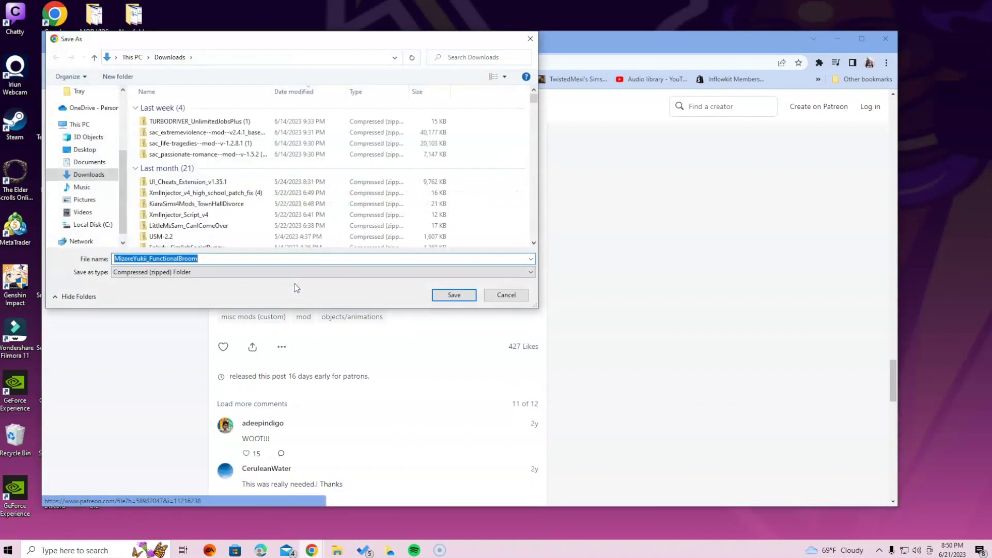
pyautogui.click(461, 296)
pyautogui.scroll(2, 868, 342)
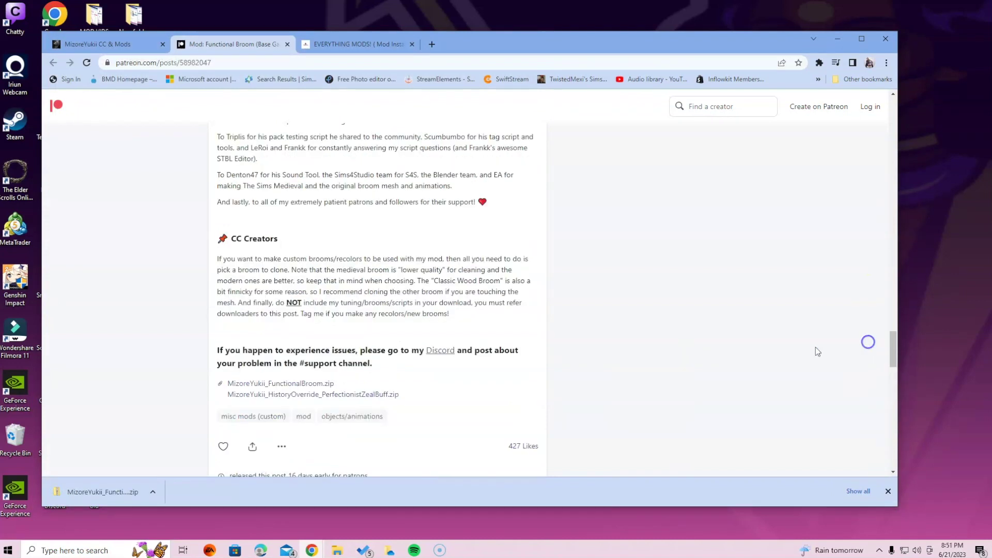
pyautogui.click(341, 397)
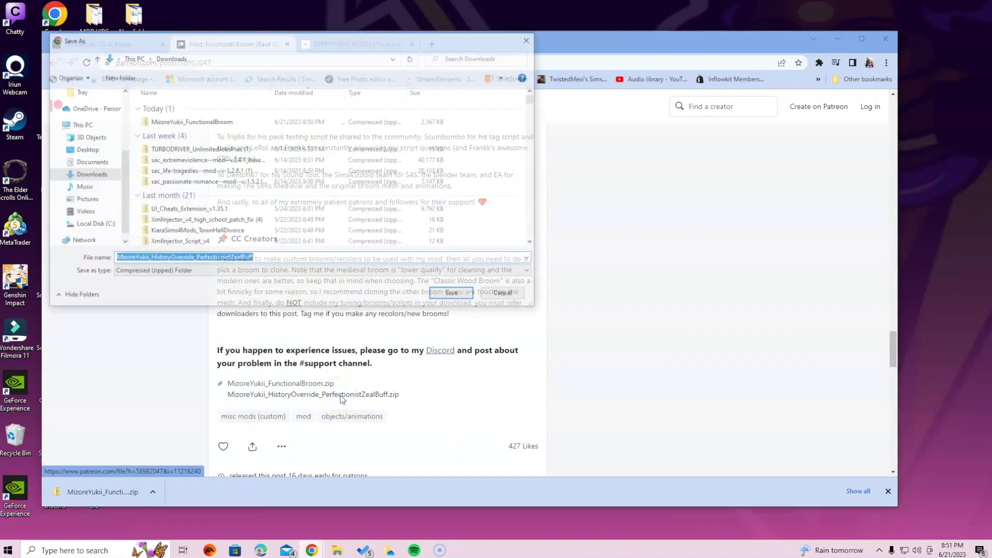
pyautogui.click(447, 298)
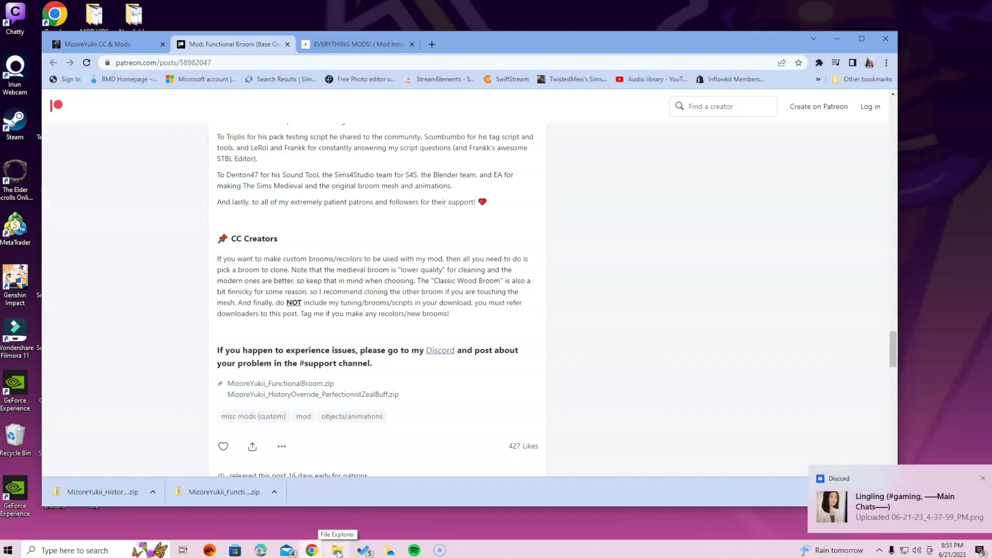
# - Dismiss the Discord notification and browse to Documents > Electronic Arts > The Sims 4 > Mods
pyautogui.click(974, 480)
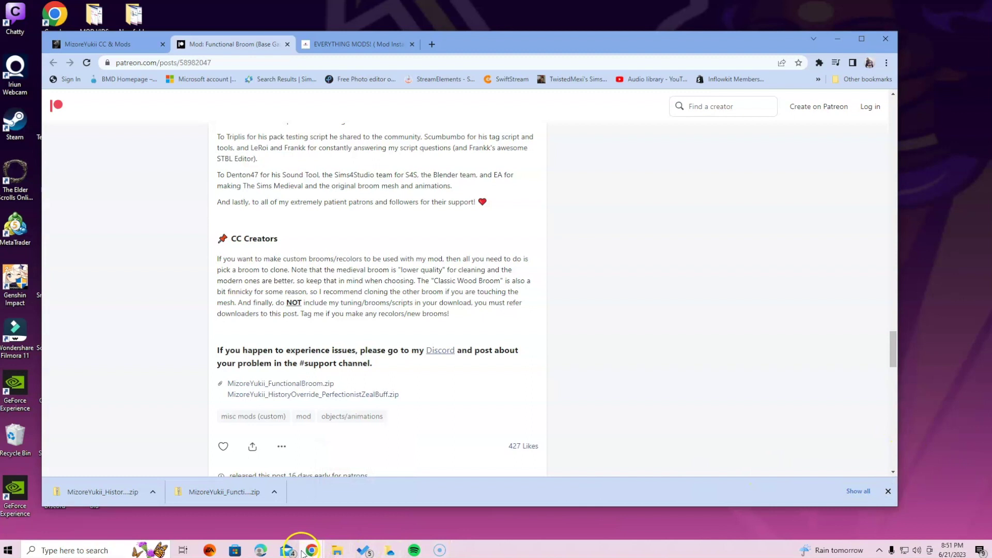
pyautogui.click(338, 551)
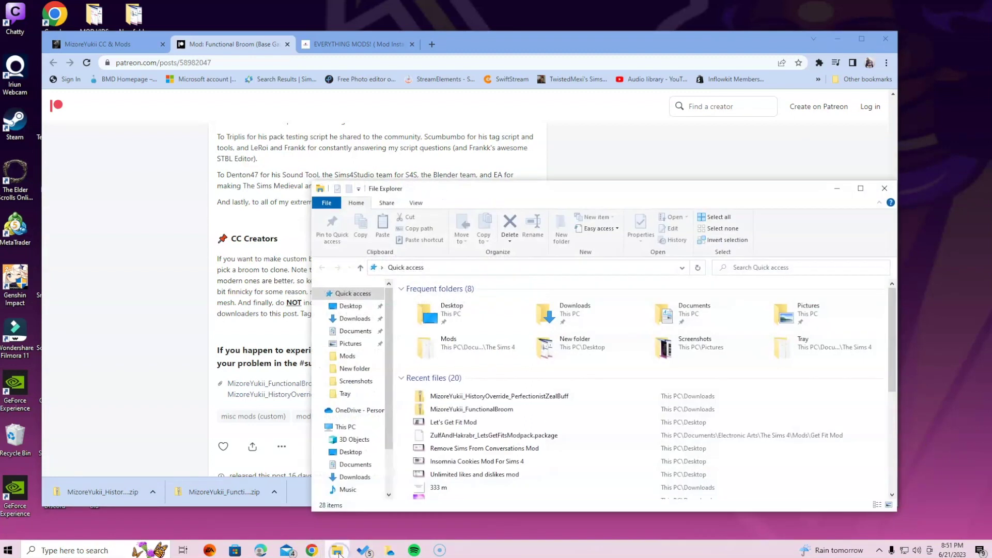
pyautogui.moveTo(600, 188); pyautogui.dragTo(393, 103)
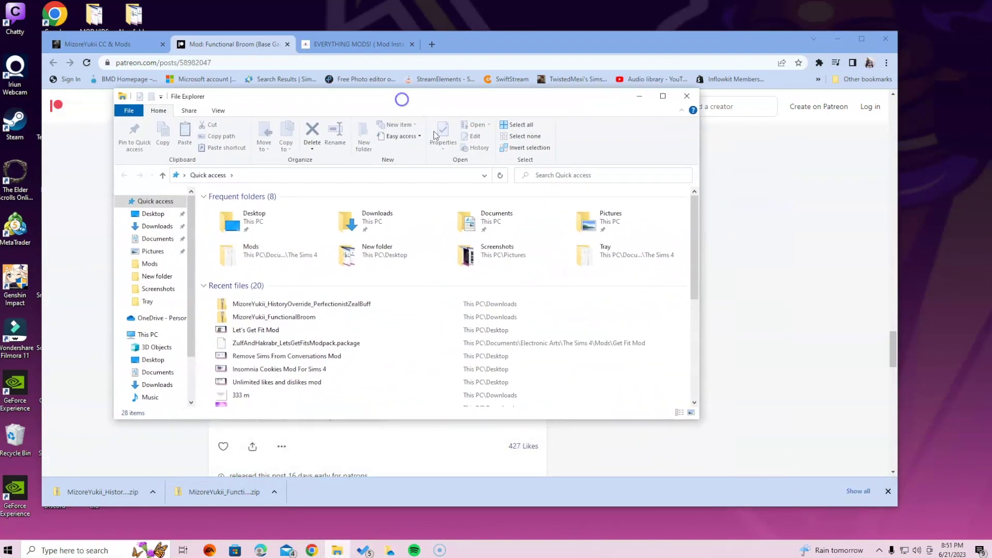
pyautogui.doubleClick(478, 228)
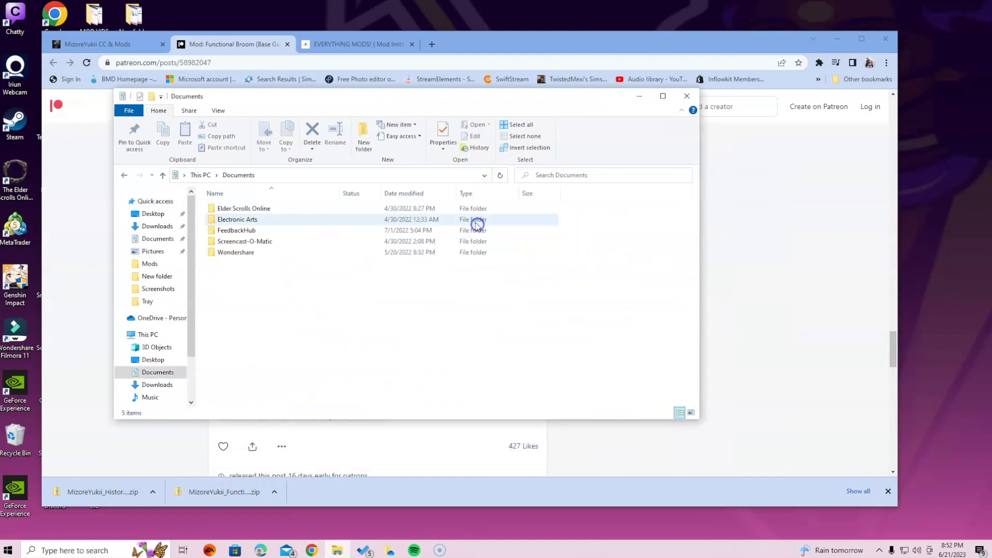
pyautogui.doubleClick(232, 221)
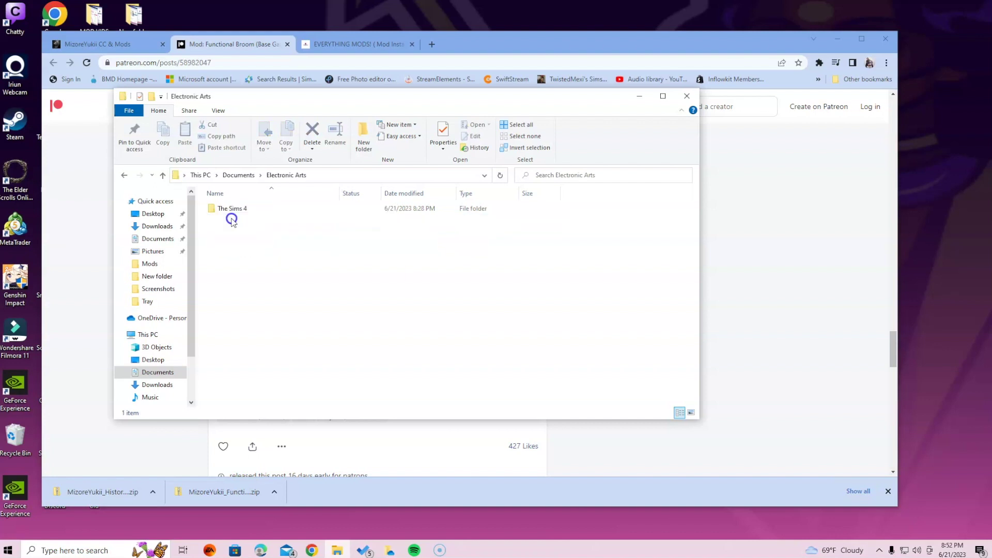
pyautogui.doubleClick(235, 209)
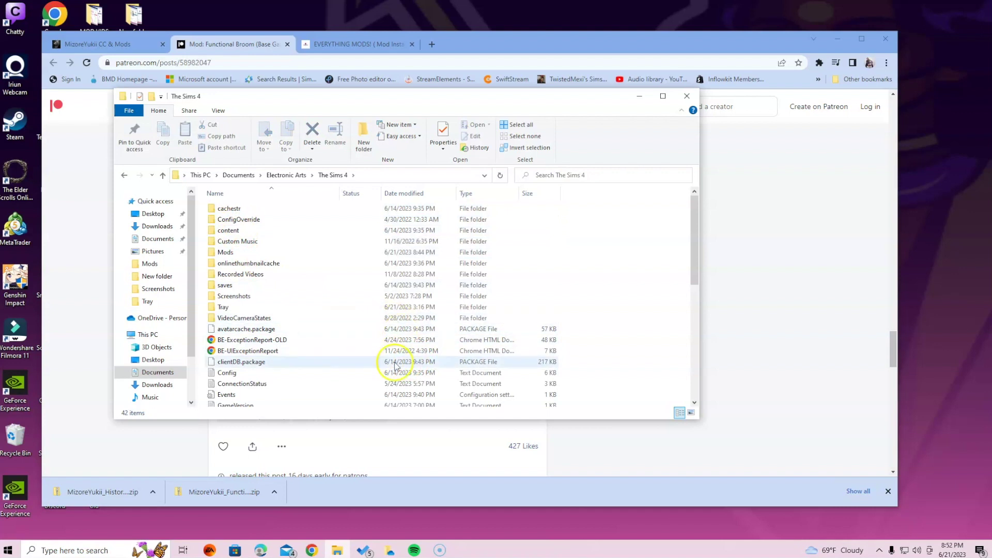
pyautogui.scroll(-8, 392, 346)
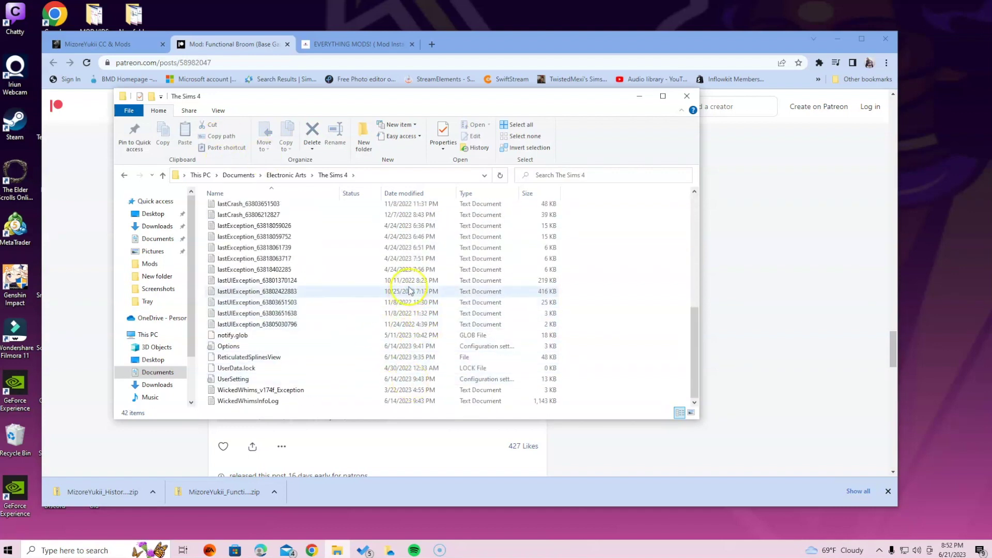
pyautogui.scroll(8, 410, 290)
pyautogui.click(226, 253)
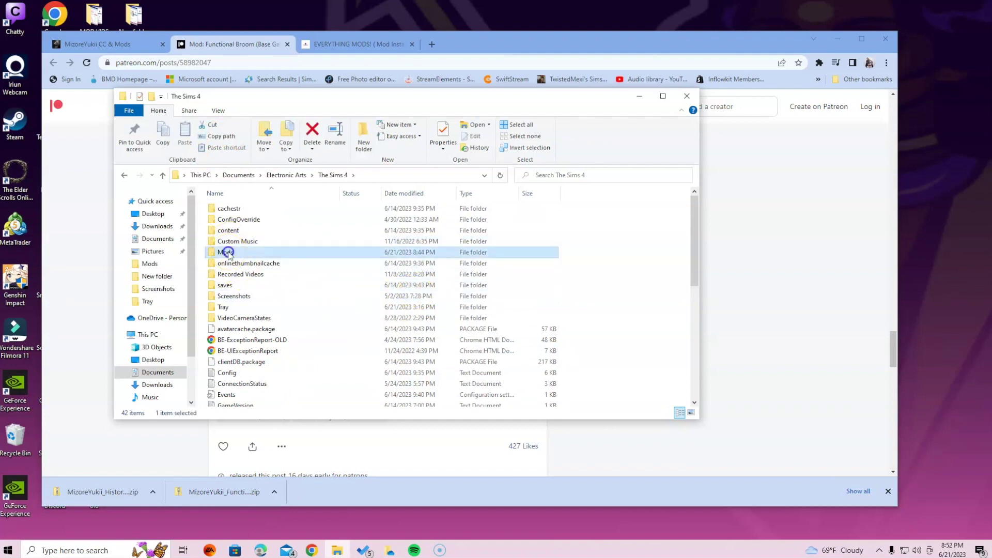
pyautogui.doubleClick(227, 253)
# - Move the Mods window to the top left and open a second File Explorer window from the taskbar jump list
pyautogui.scroll(-5, 504, 318)
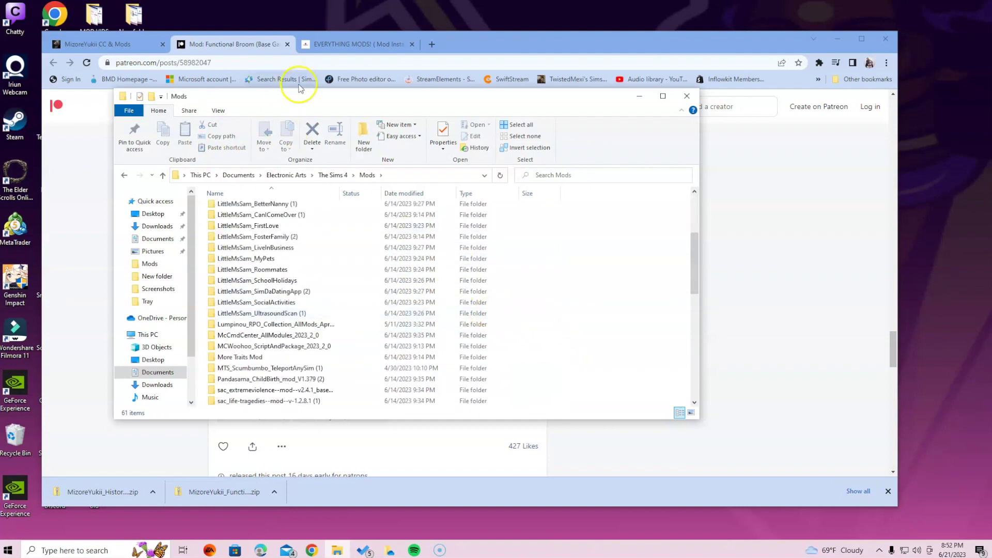
pyautogui.moveTo(300, 88); pyautogui.dragTo(213, 26)
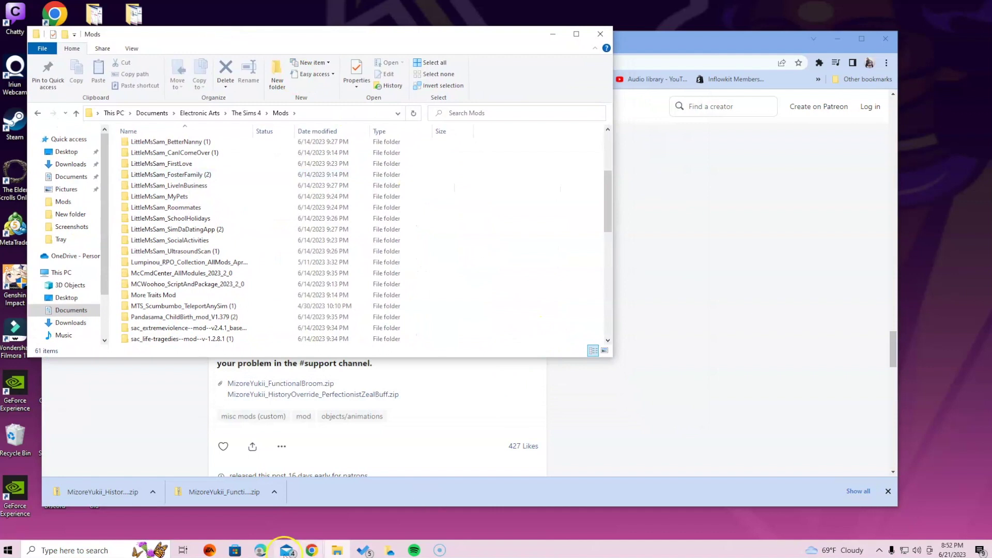
pyautogui.rightClick(339, 552)
pyautogui.click(326, 492)
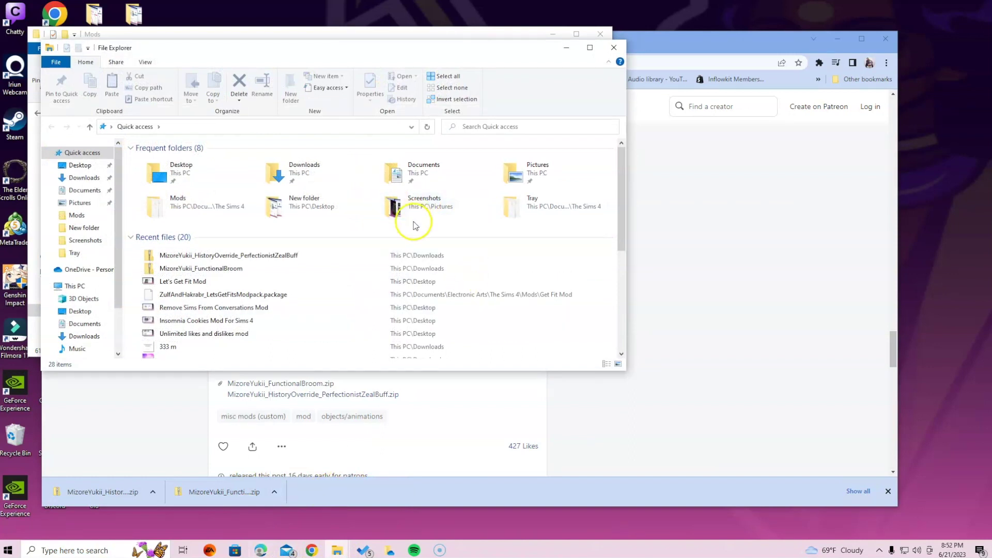
# - Show the Downloads folder with both MizoreYukii zips in the second window, placed beside Mods
pyautogui.doubleClick(319, 172)
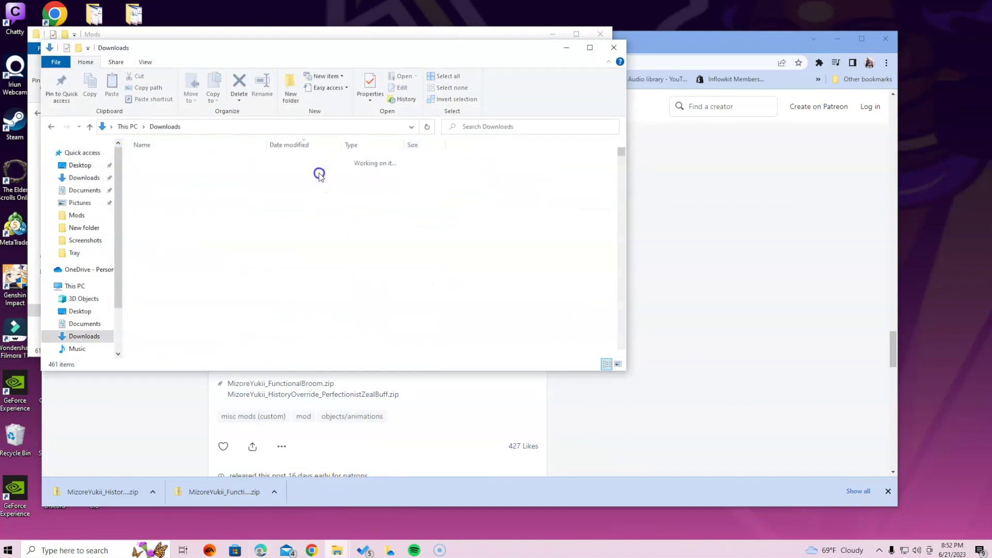
pyautogui.moveTo(297, 49); pyautogui.dragTo(578, 159)
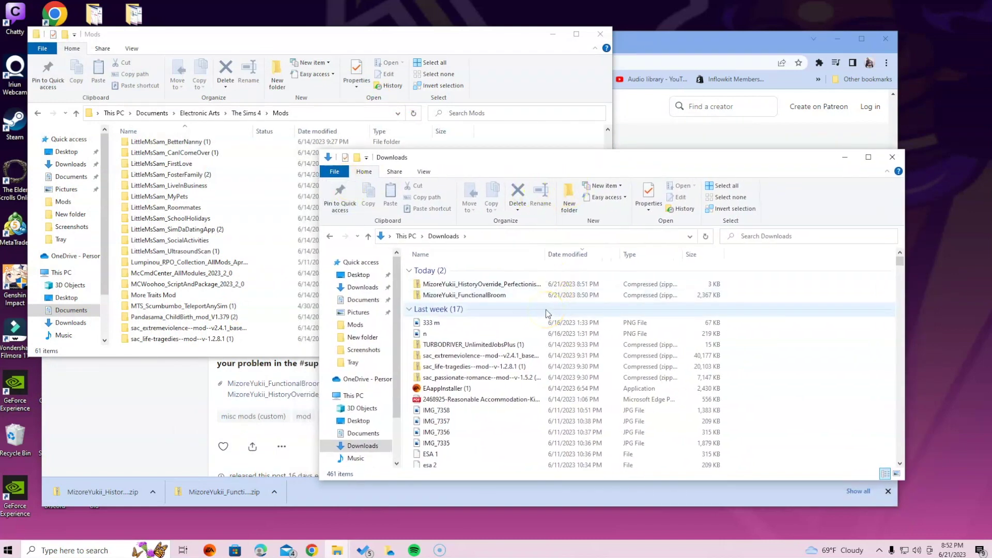
pyautogui.scroll(-8, 259, 265)
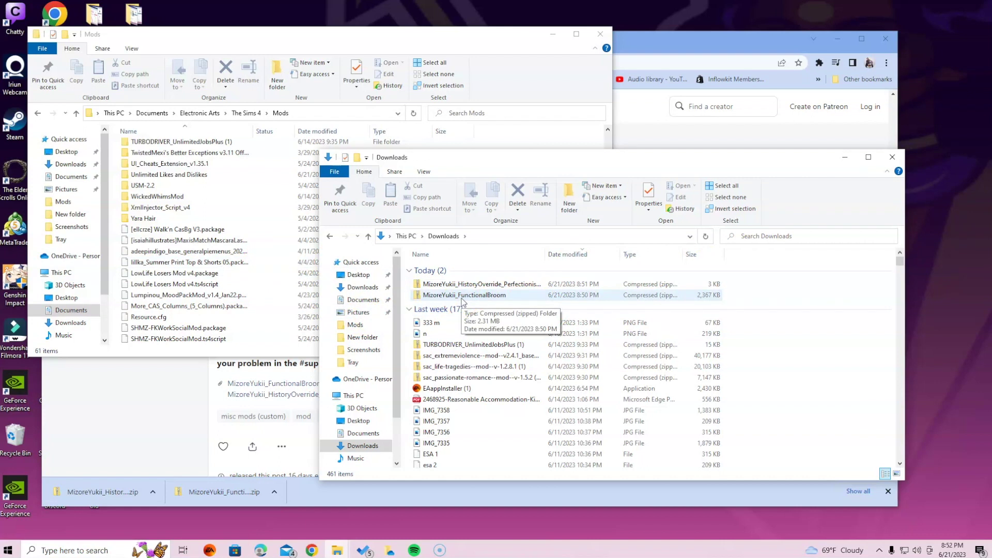
# - Extract MizoreYukii_FunctionalBroom.zip into its own Downloads folder, close the popped-up window, and select that folder
pyautogui.rightClick(463, 300)
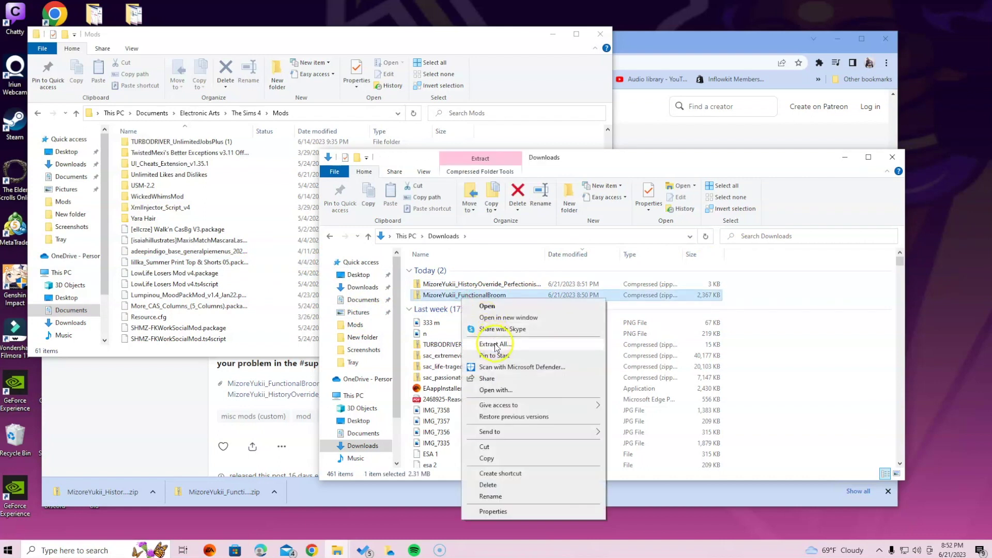
pyautogui.click(495, 345)
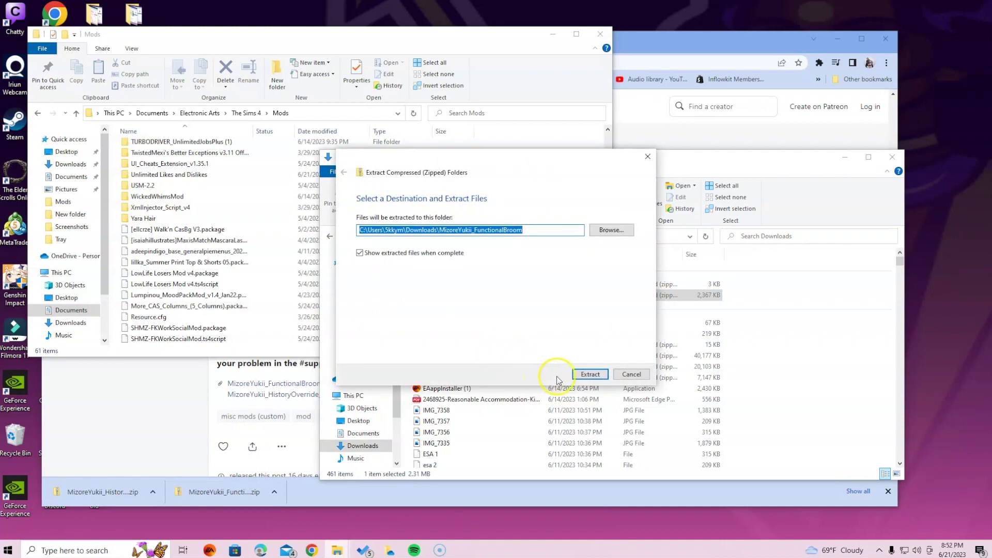
pyautogui.click(593, 382)
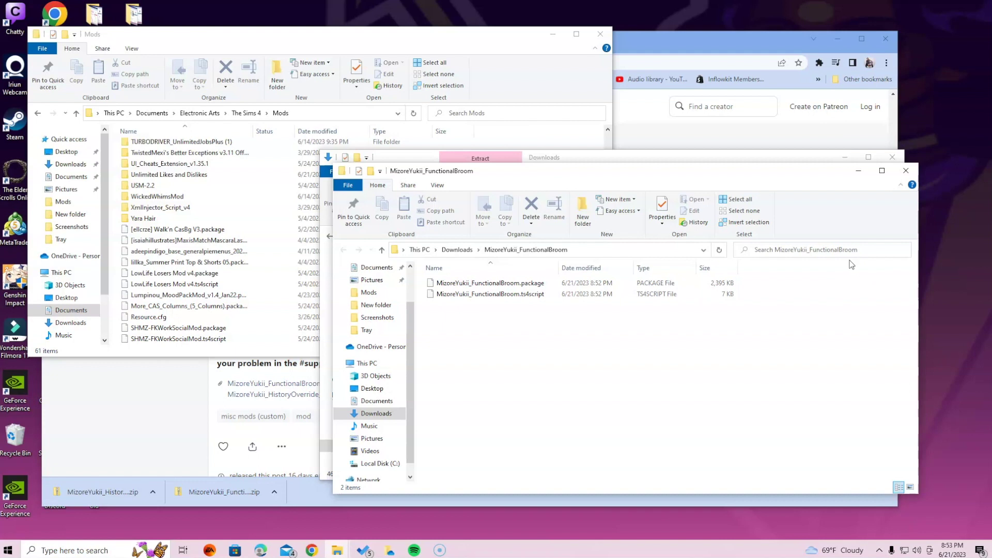
pyautogui.click(827, 236)
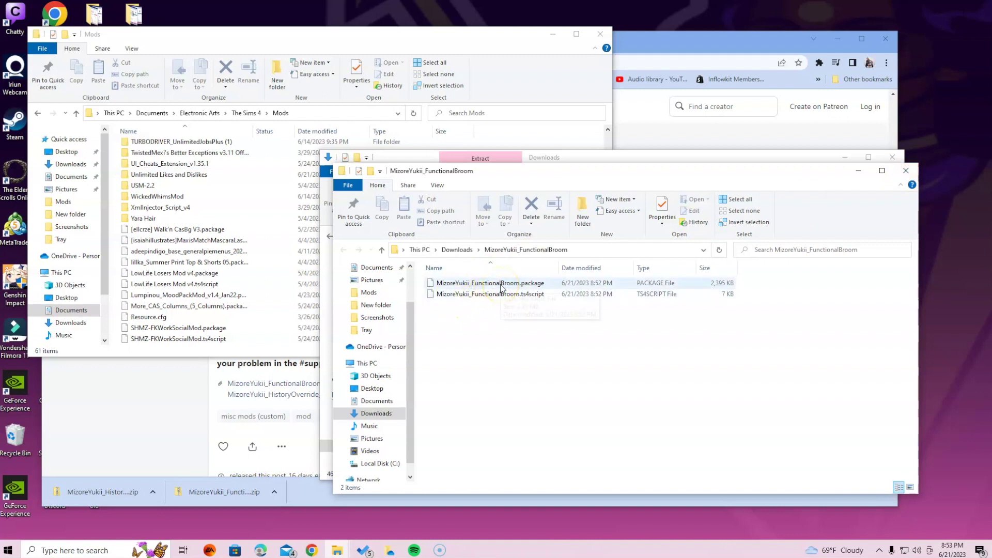
pyautogui.click(928, 178)
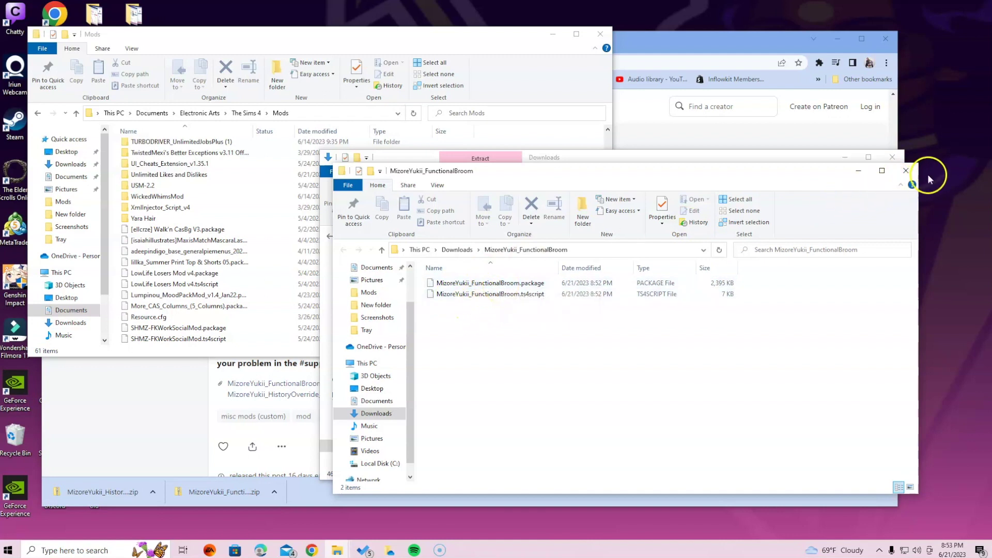
pyautogui.click(910, 175)
pyautogui.click(479, 307)
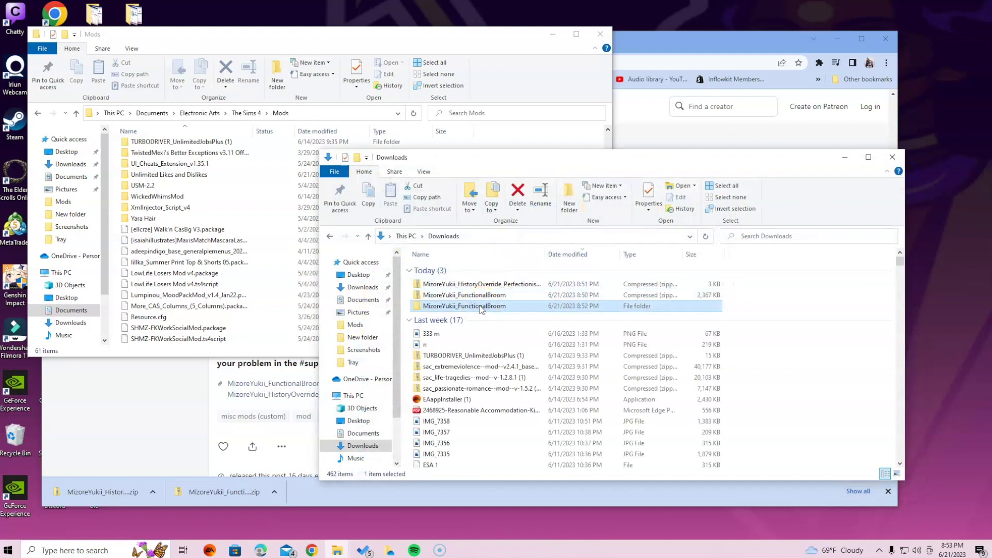
# - Extract the HistoryOverride_PerfectionistZealBuff zip into Downloads and reselect the FunctionalBroom folder
pyautogui.moveTo(480, 305); pyautogui.dragTo(141, 265)
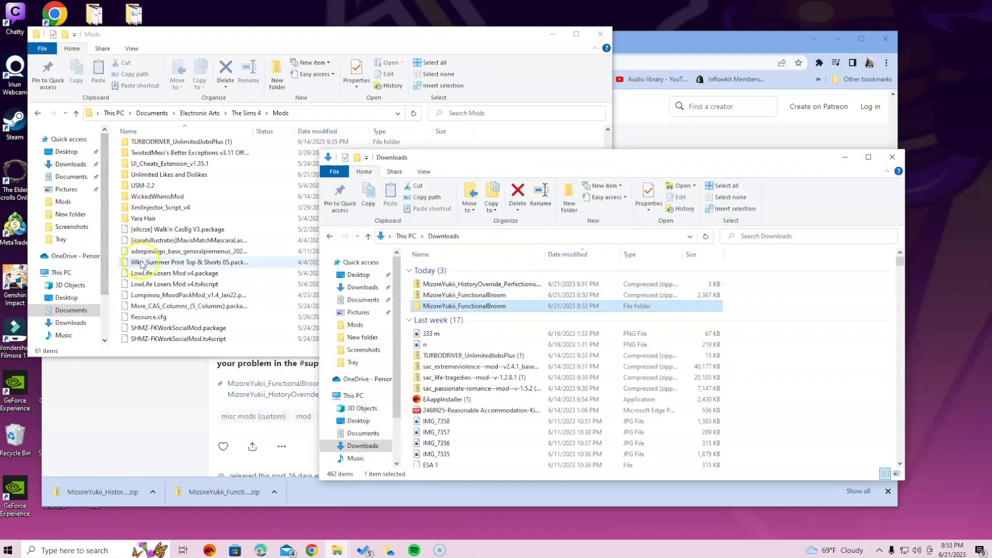
pyautogui.rightClick(476, 286)
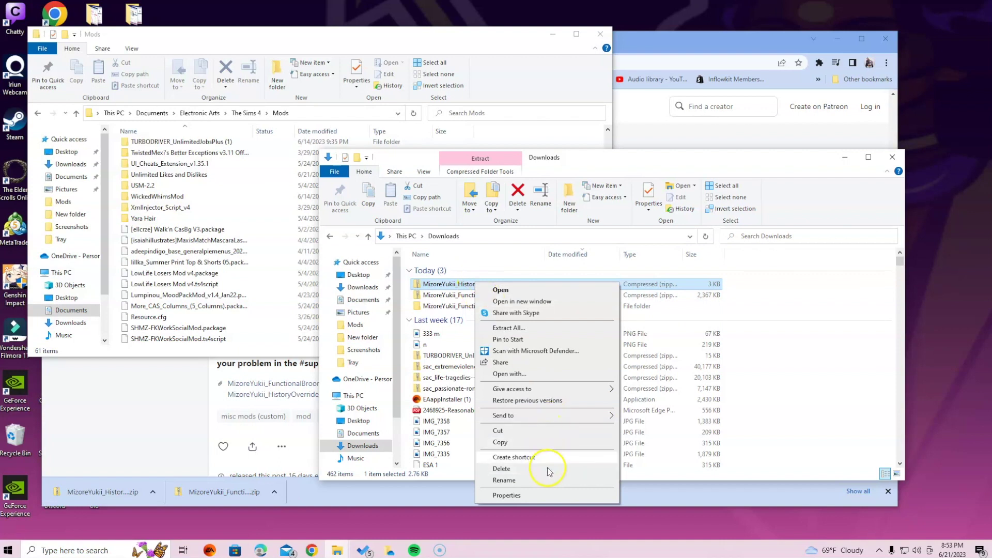
pyautogui.click(534, 329)
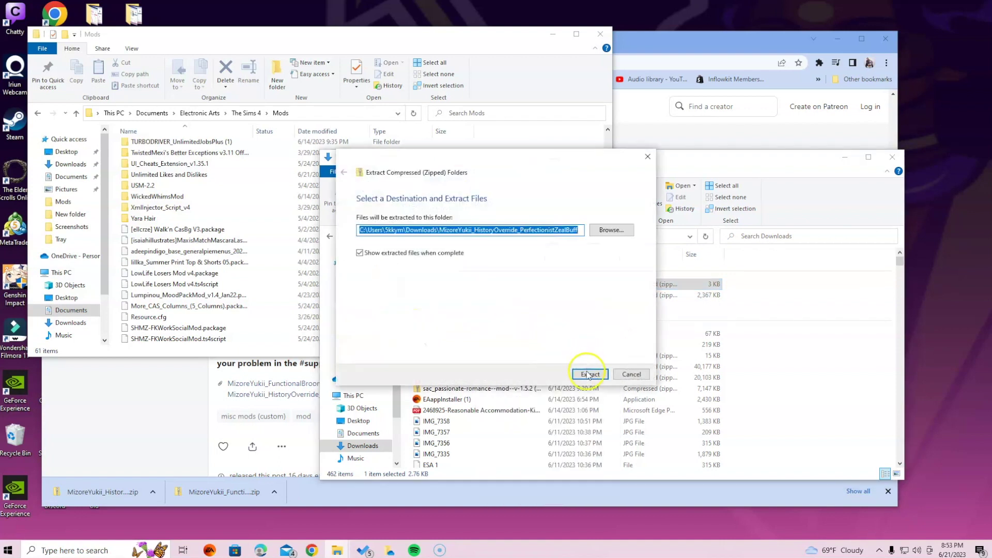
pyautogui.click(588, 375)
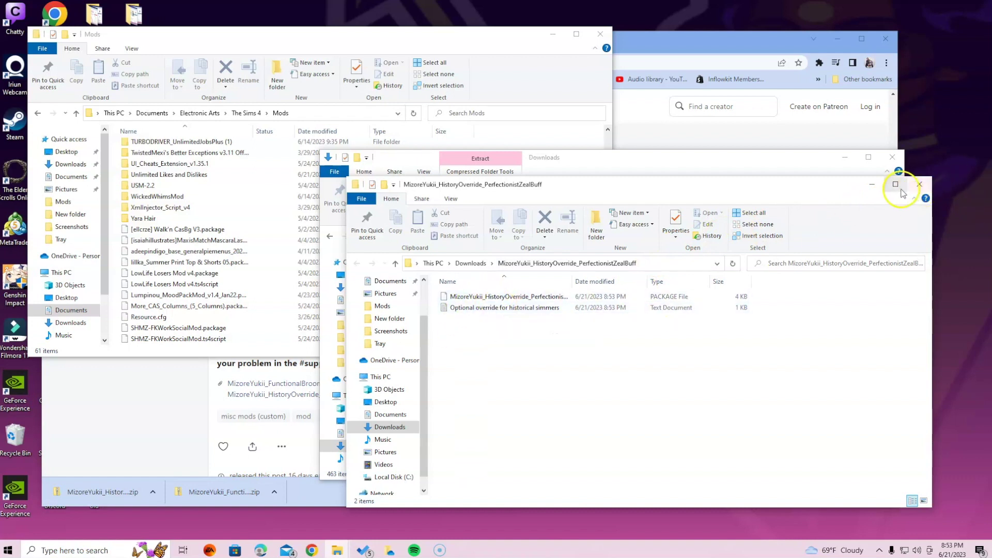
pyautogui.click(920, 185)
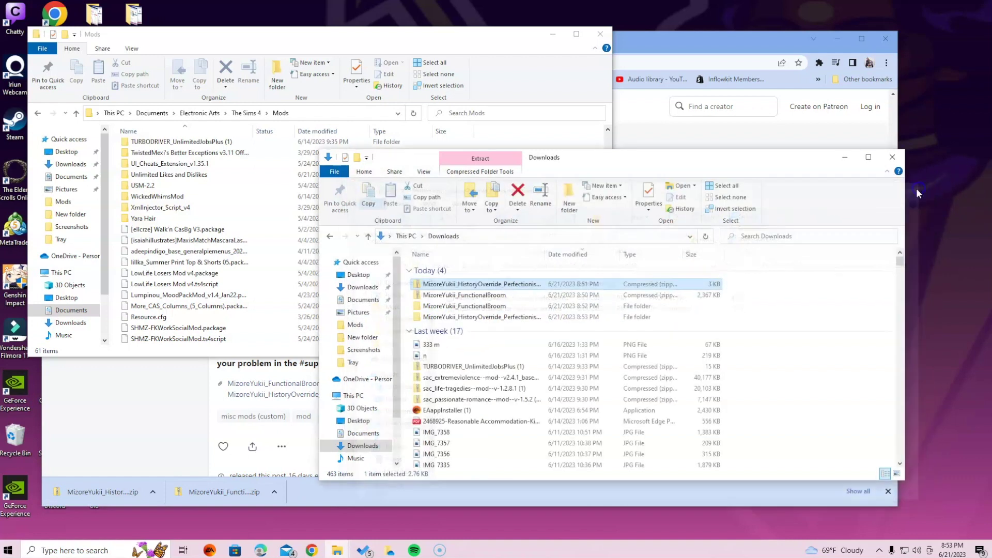
pyautogui.click(466, 307)
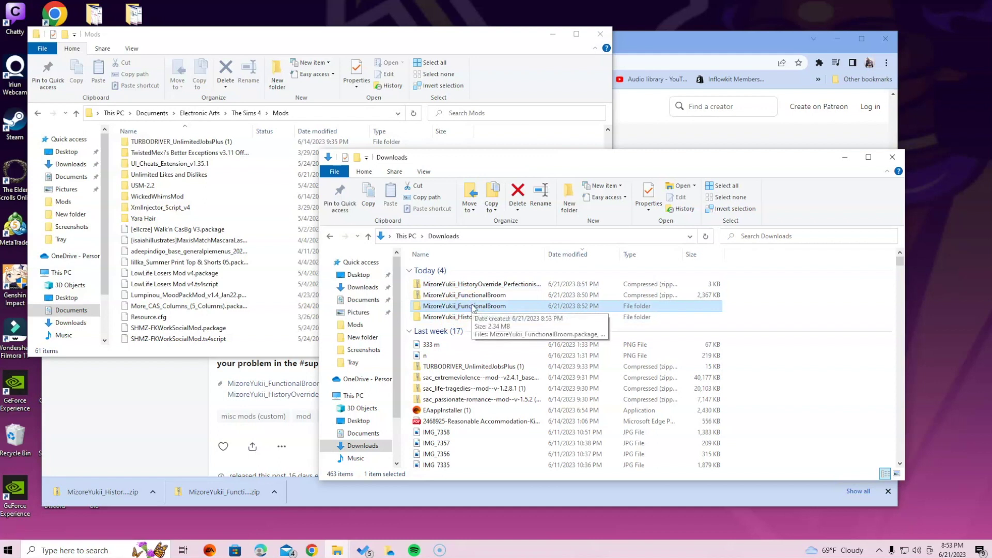
# - Move the MizoreYukii_FunctionalBroom folder into Mods and check its files
pyautogui.moveTo(474, 309); pyautogui.dragTo(217, 254)
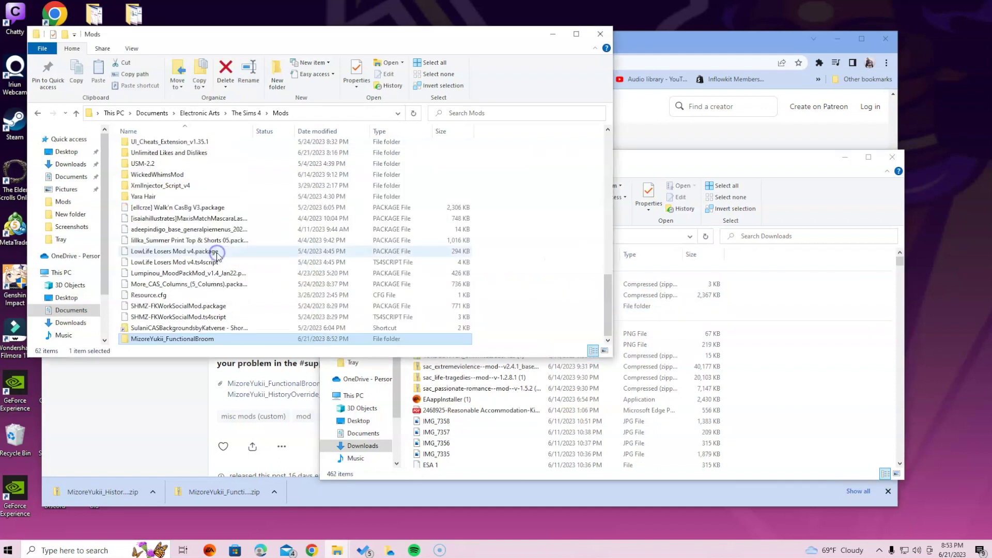
pyautogui.doubleClick(206, 342)
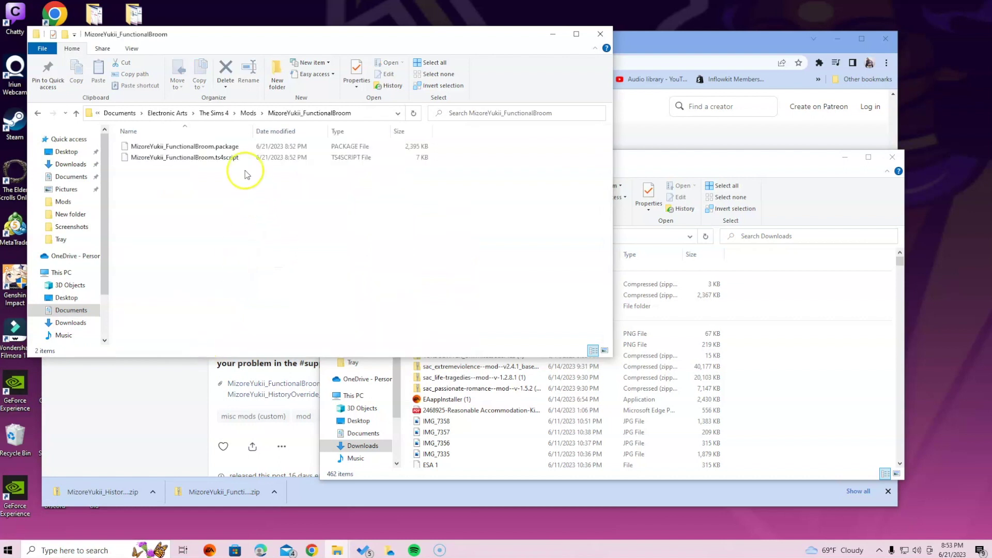
pyautogui.click(39, 113)
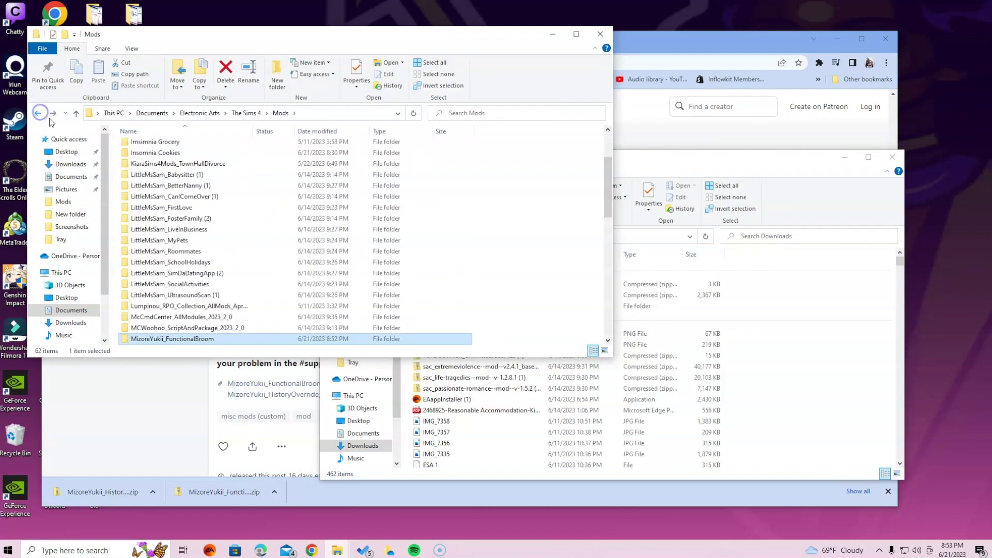
# - Move the MizoreYukii_HistoryOverride_PerfectionistZealBuff folder into Mods as well, keeping its name unchanged
pyautogui.click(814, 204)
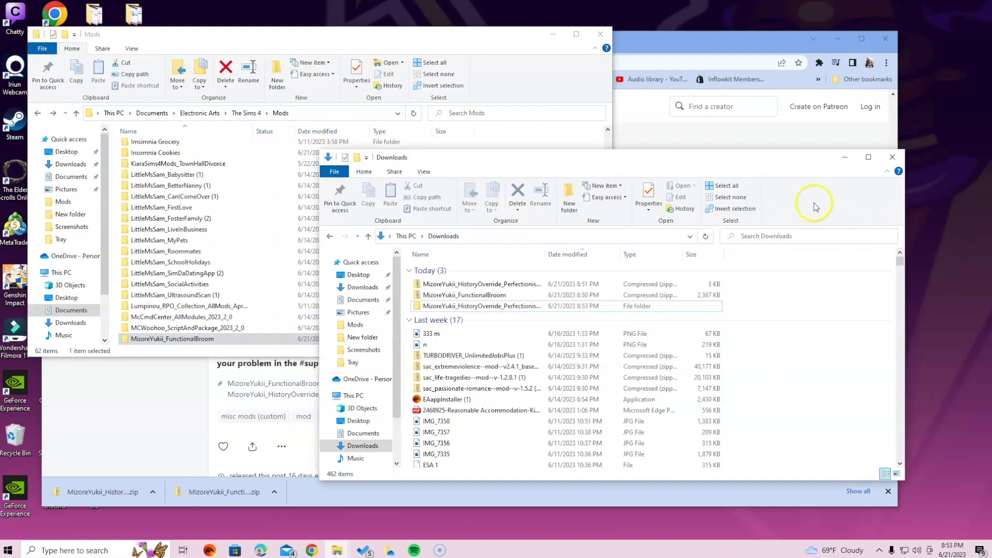
pyautogui.click(484, 306)
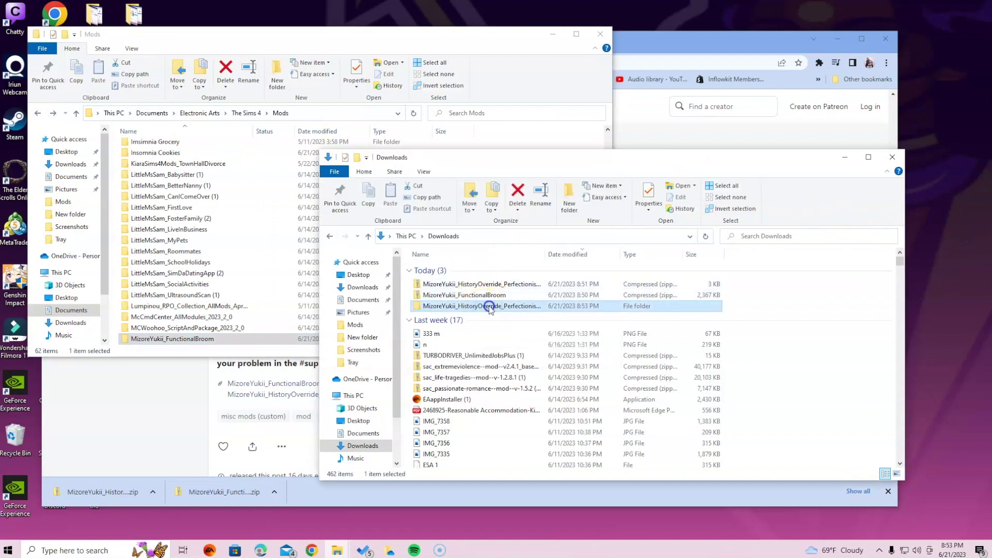
pyautogui.scroll(-10, 195, 248)
pyautogui.press('F2')
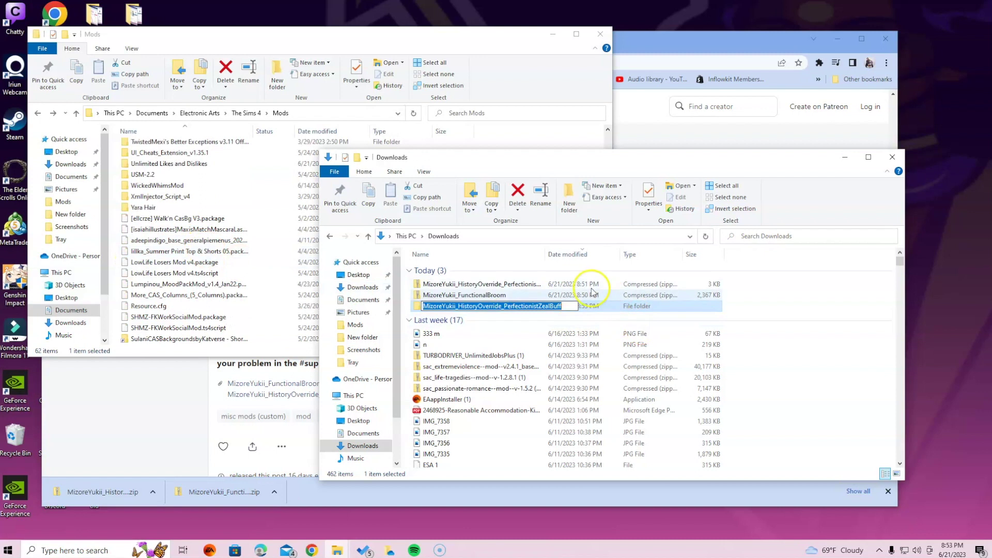
pyautogui.click(755, 303)
pyautogui.moveTo(514, 306); pyautogui.dragTo(230, 283)
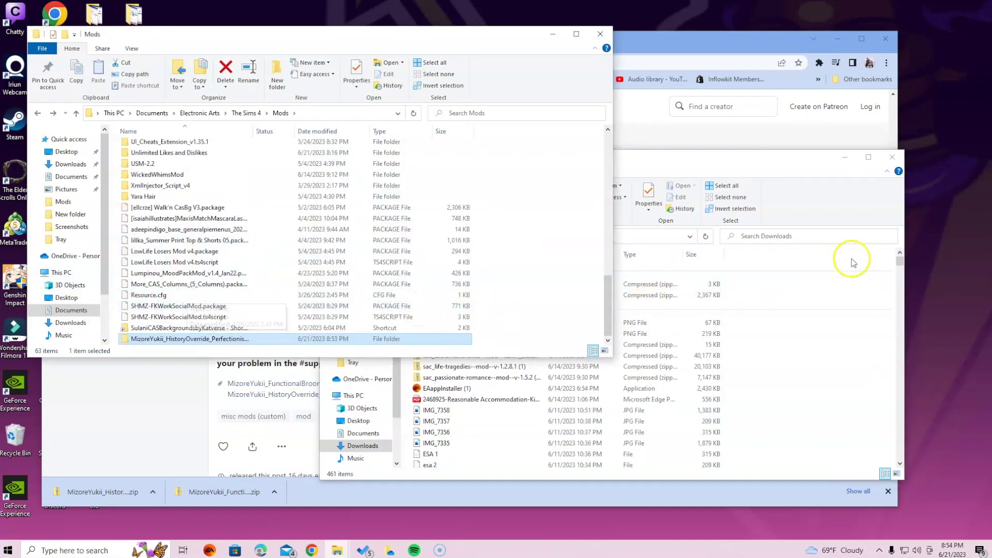
# - Close the Downloads File Explorer window, leaving the Patreon Functional Broom post visible
pyautogui.click(797, 161)
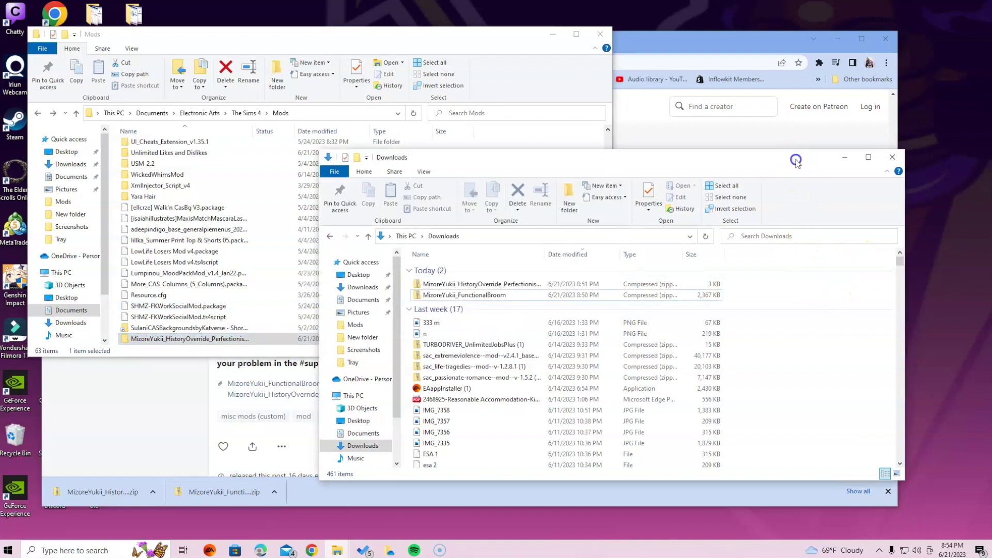
pyautogui.click(891, 160)
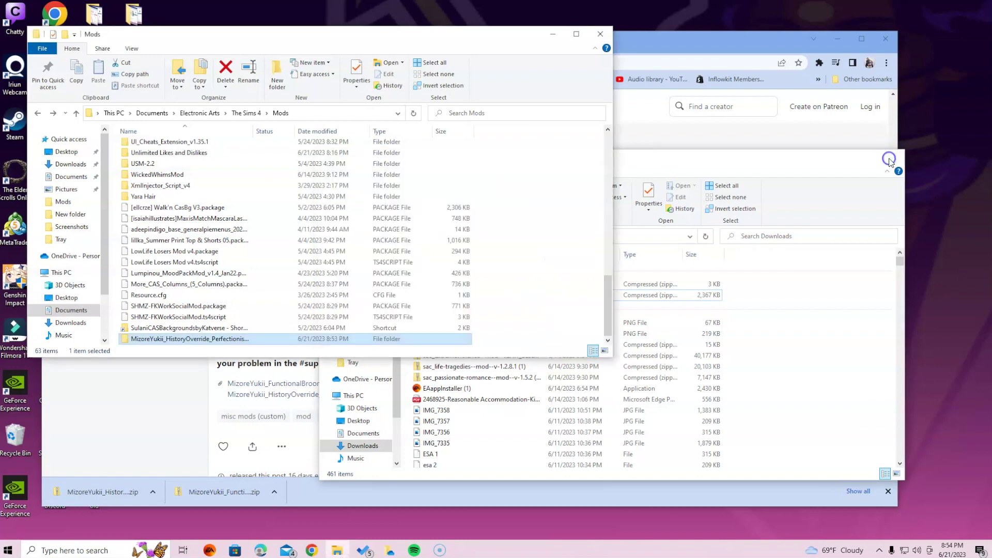
pyautogui.click(598, 35)
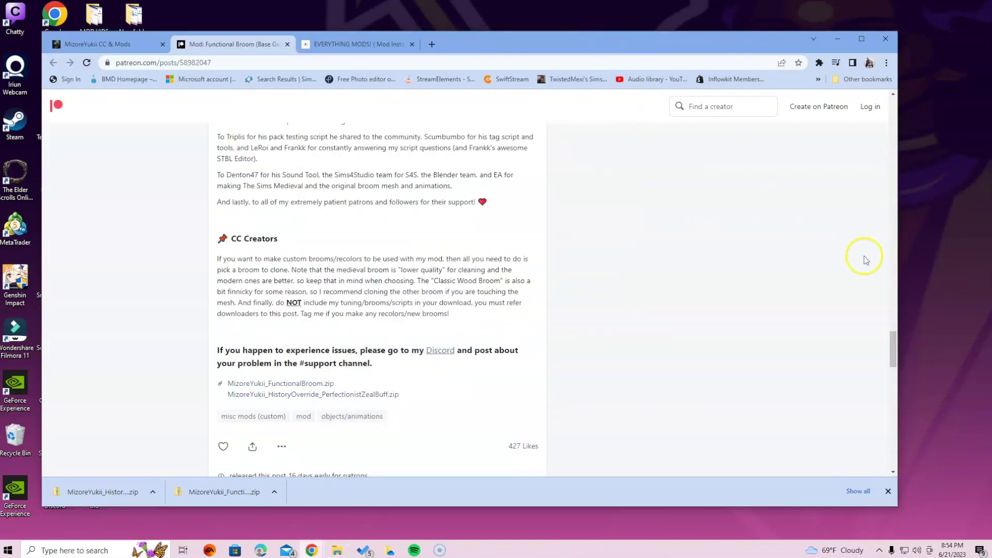